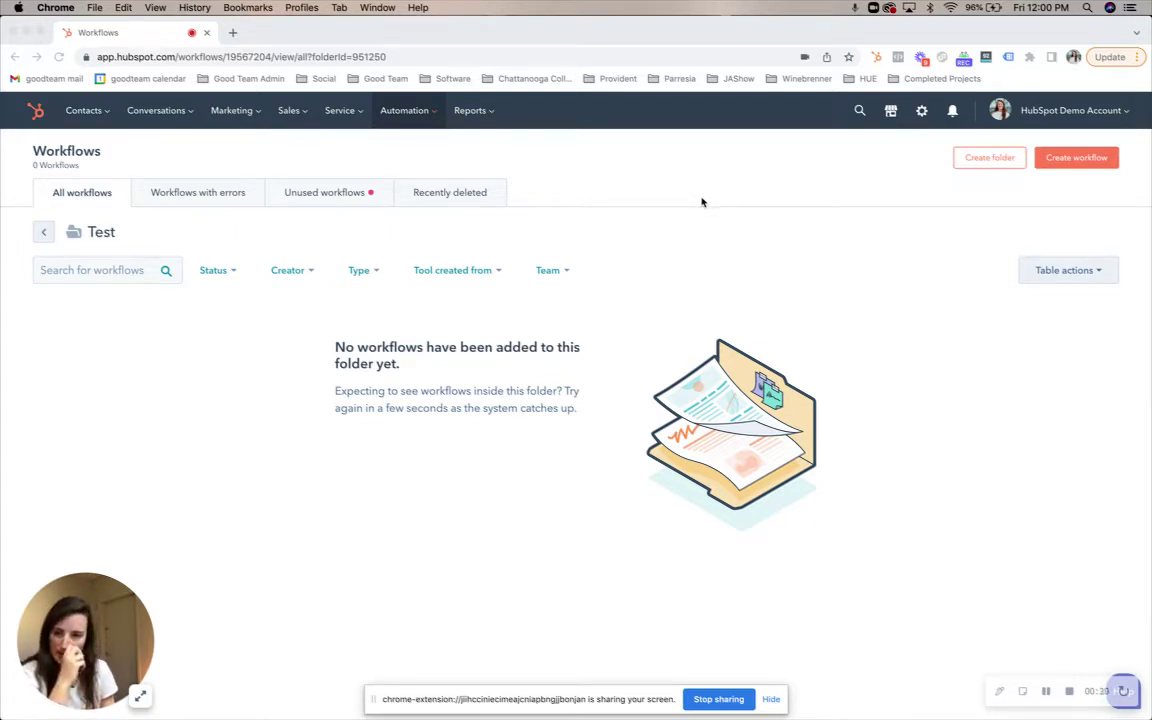
- Create a blank contact-based workflow titled 'Round Robin Test' and open it in the editor
{"action": "left_click", "coordinate": [1070, 160]}
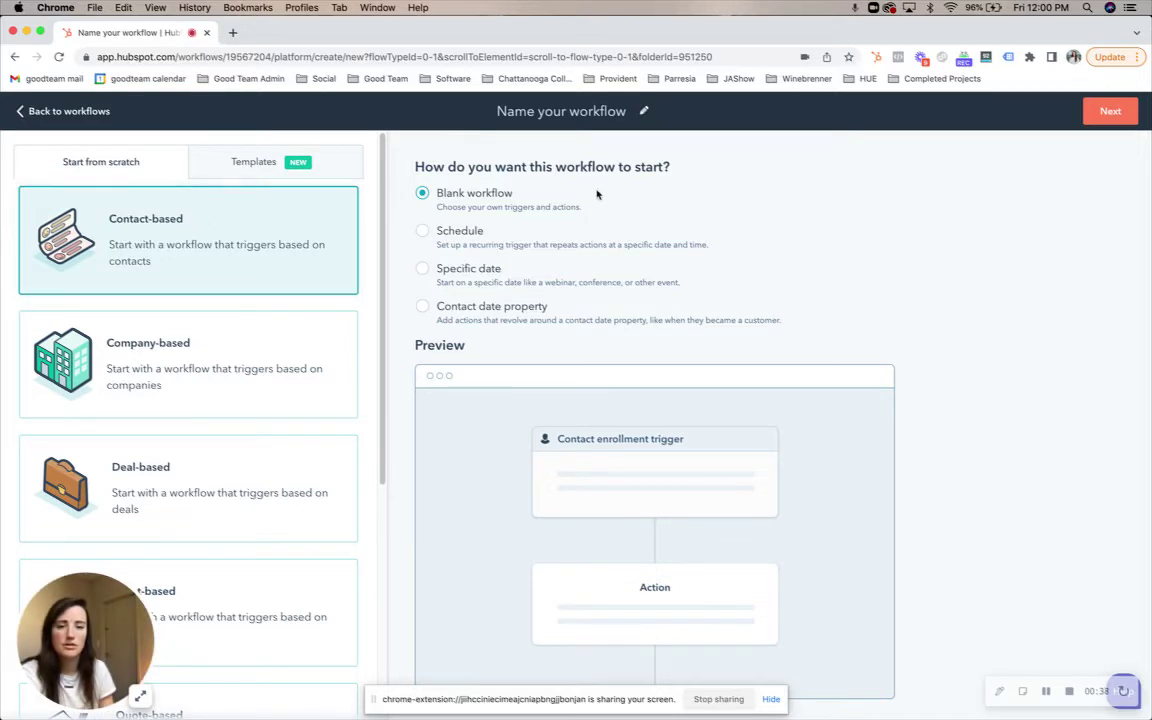
{"action": "left_click", "coordinate": [561, 111]}
{"action": "type", "text": "Round Robin Test"}
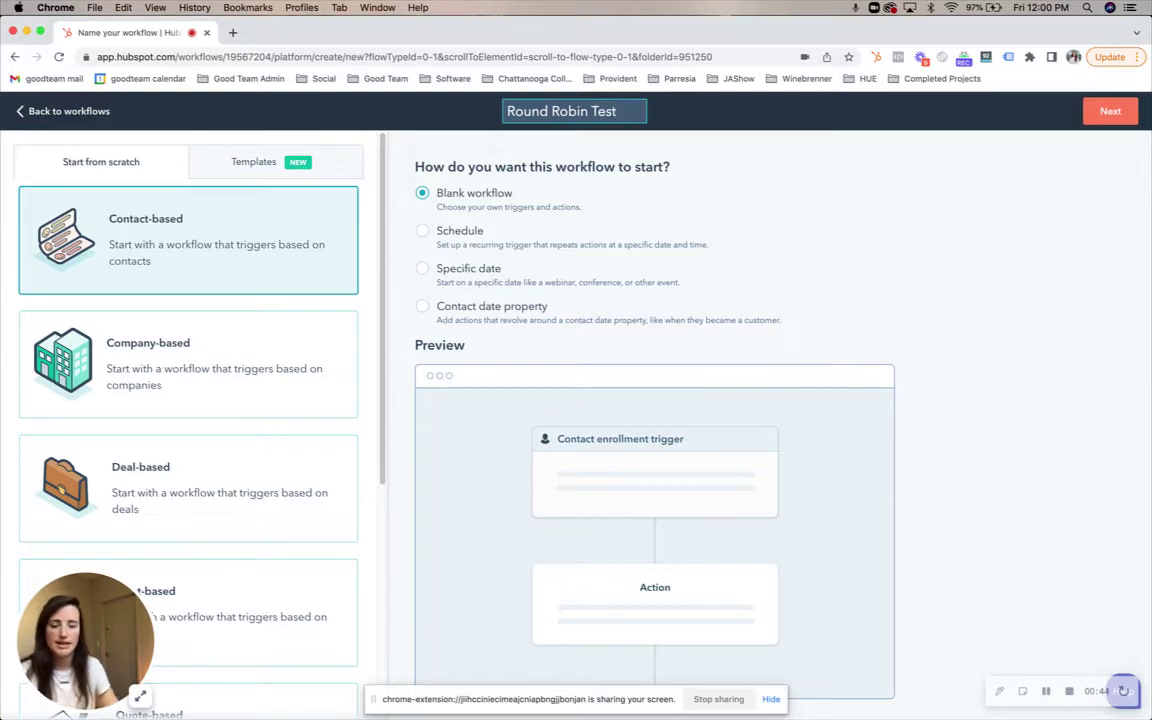
{"action": "left_click", "coordinate": [1110, 113]}
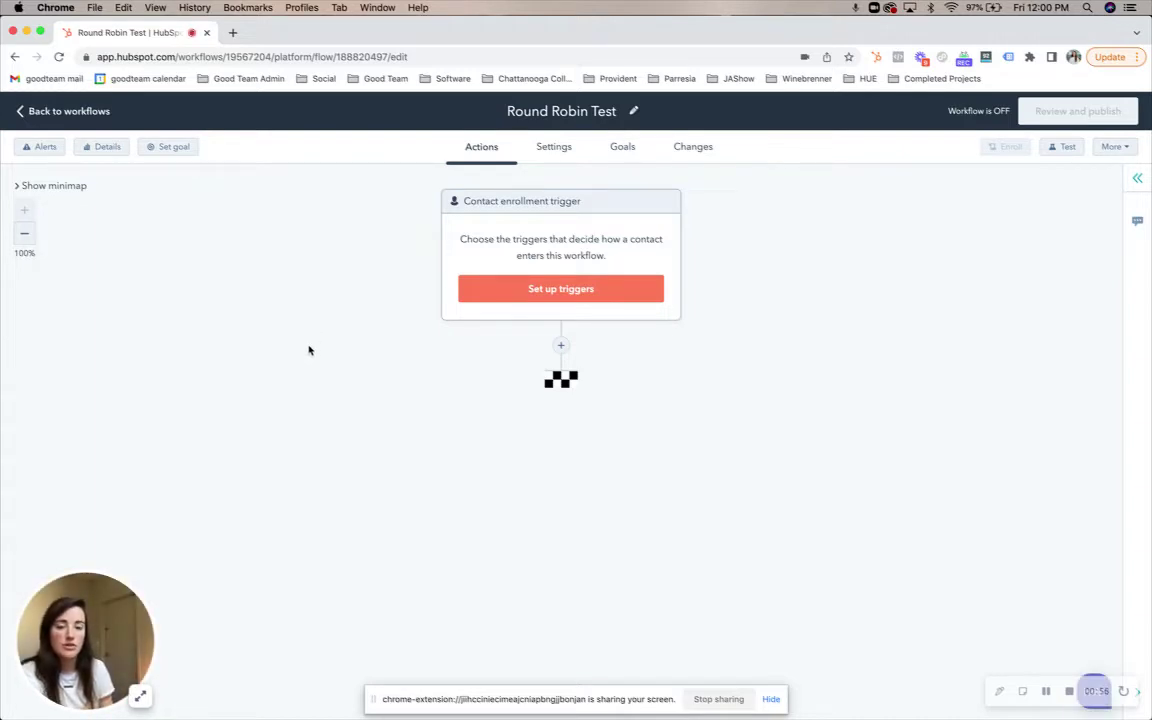
- Save a Form submissions trigger for New form (March 11, 2022 9:34:00 AM) on any page
{"action": "left_click", "coordinate": [620, 240]}
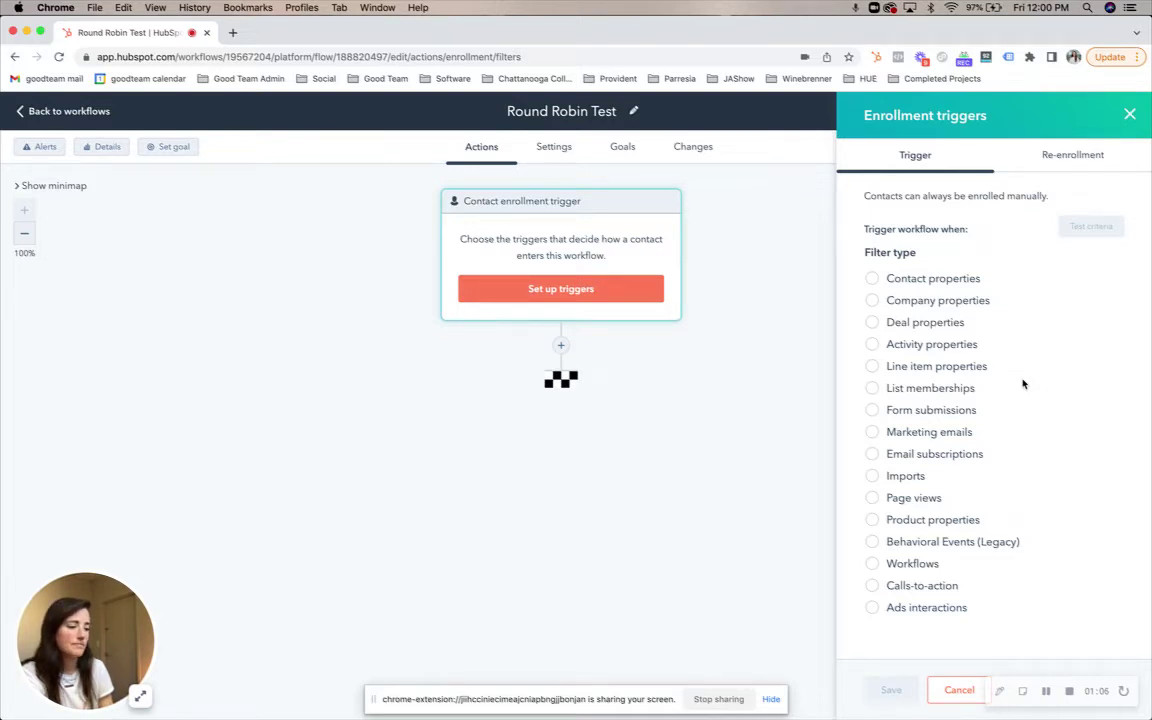
{"action": "left_click", "coordinate": [902, 411]}
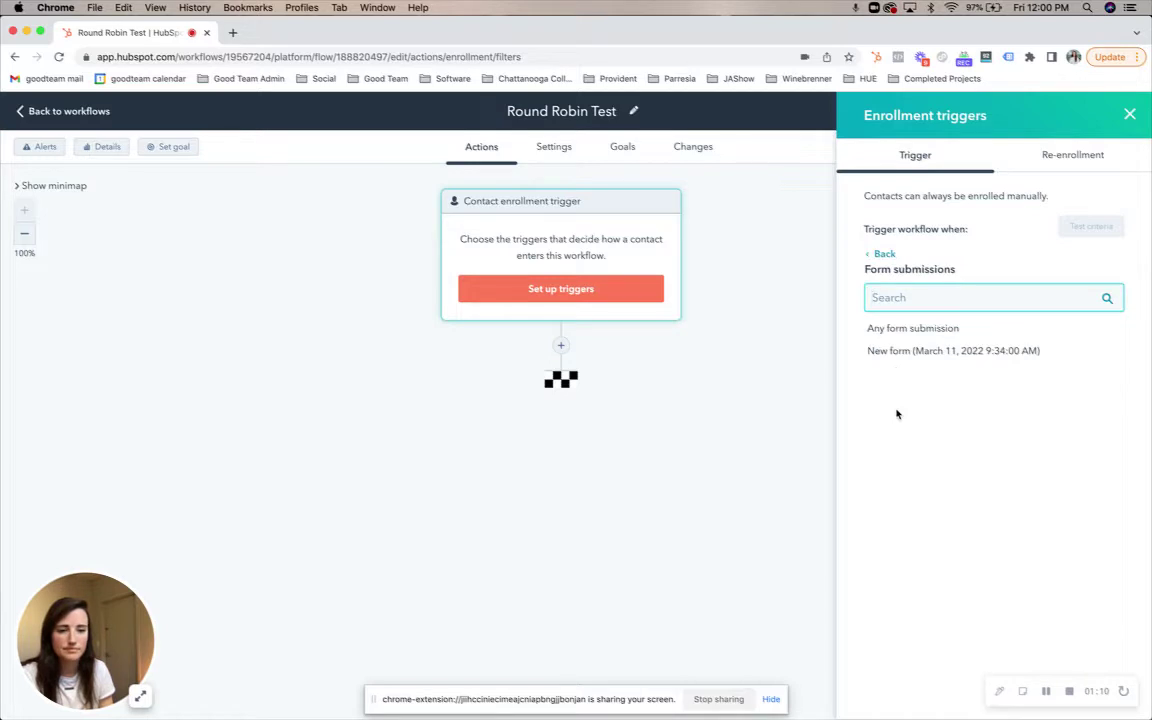
{"action": "left_click", "coordinate": [906, 351]}
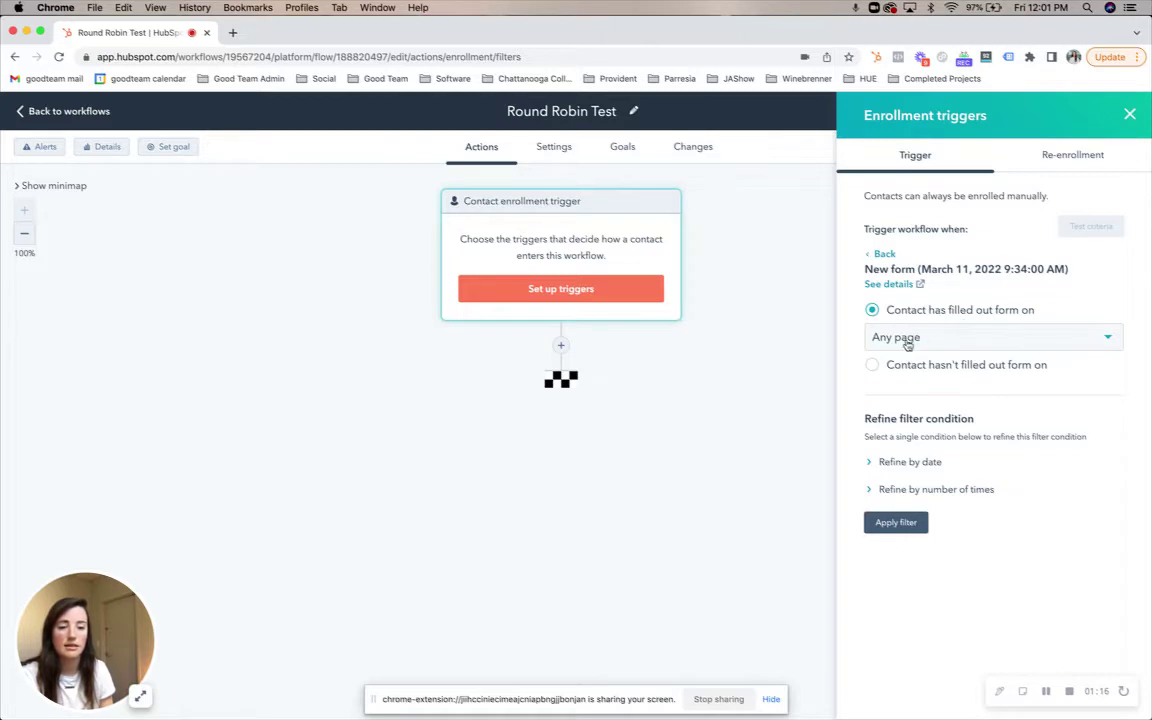
{"action": "left_click", "coordinate": [906, 526]}
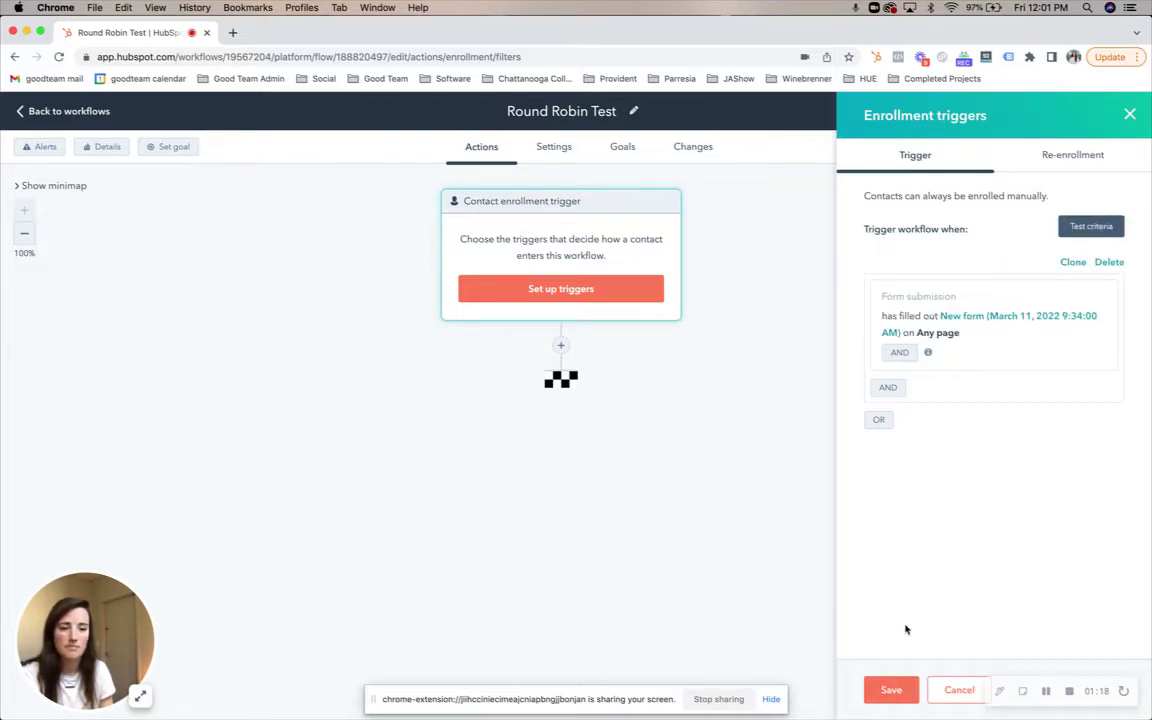
{"action": "left_click", "coordinate": [890, 690]}
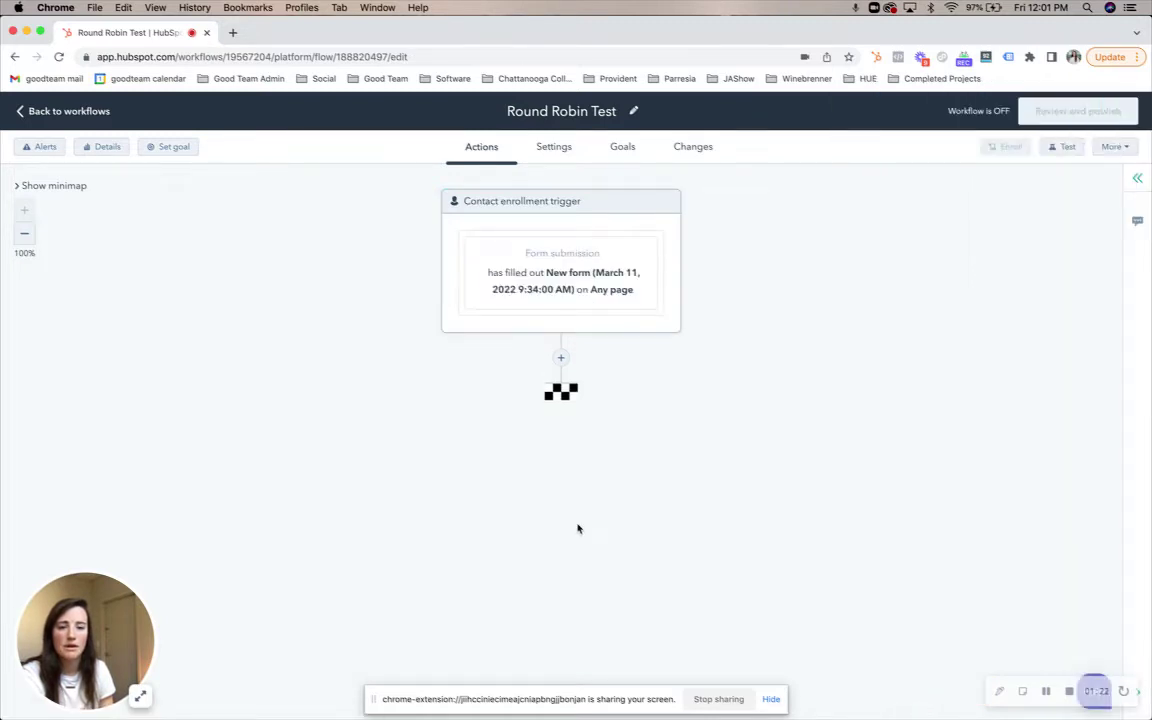
- Insert a Rotate record to owner action directly after the enrollment trigger
{"action": "left_click", "coordinate": [563, 360]}
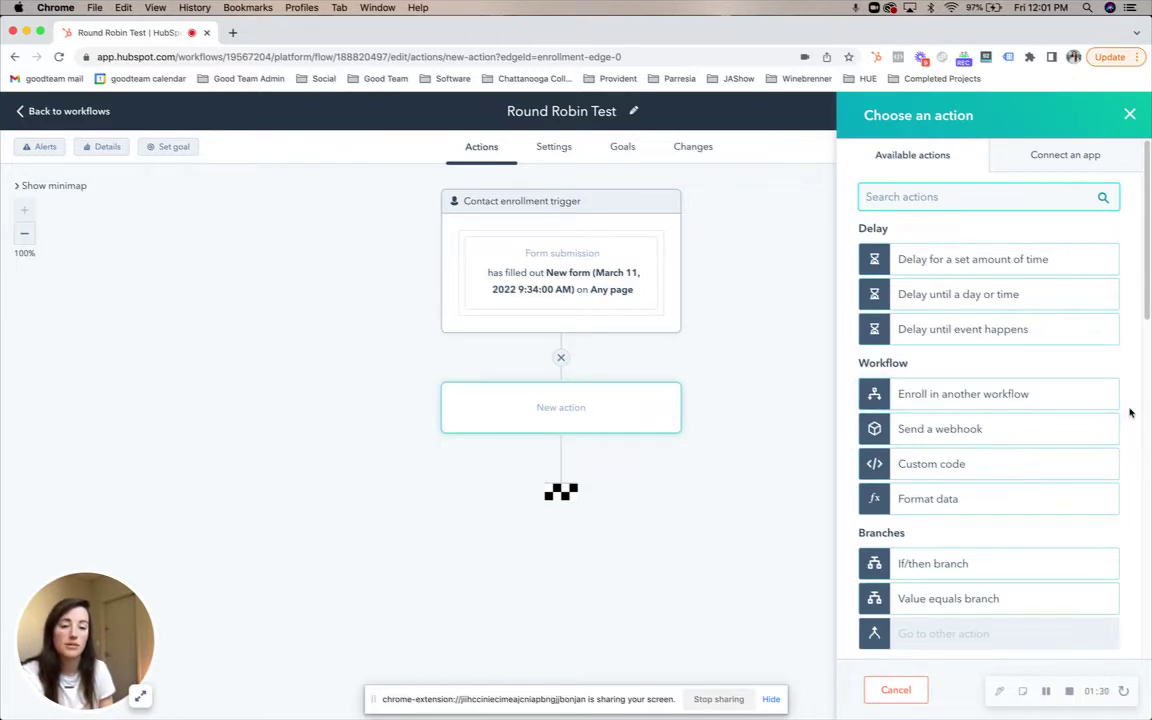
{"action": "scroll", "coordinate": [1130, 413], "scroll_direction": "down", "scroll_amount": 10}
{"action": "scroll", "coordinate": [1130, 413], "scroll_direction": "down", "scroll_amount": 5}
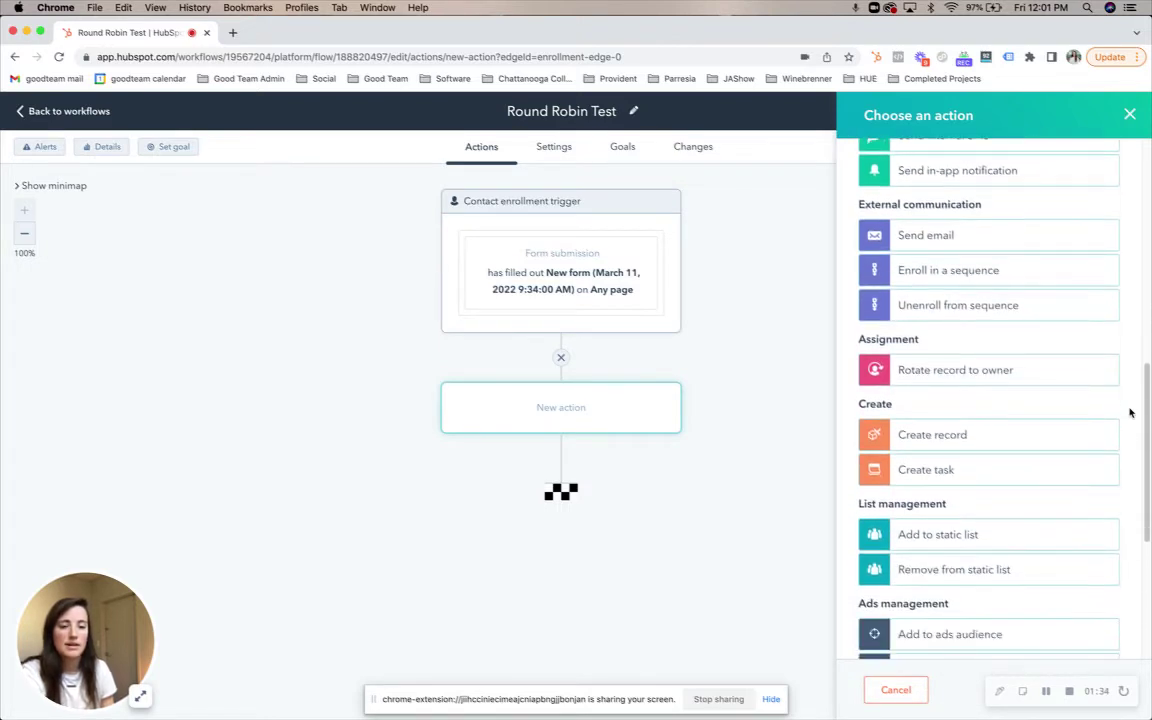
{"action": "left_click", "coordinate": [942, 378]}
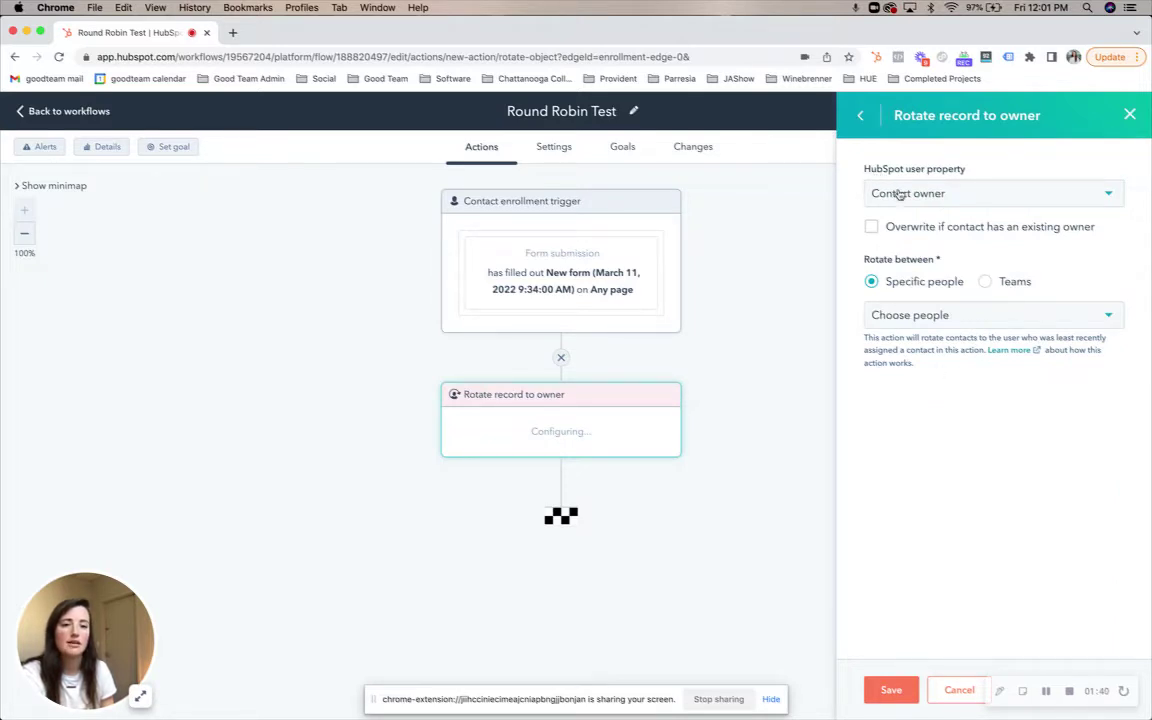
- Keep Contact owner as the property and overwrite any existing owner
{"action": "left_click", "coordinate": [970, 193]}
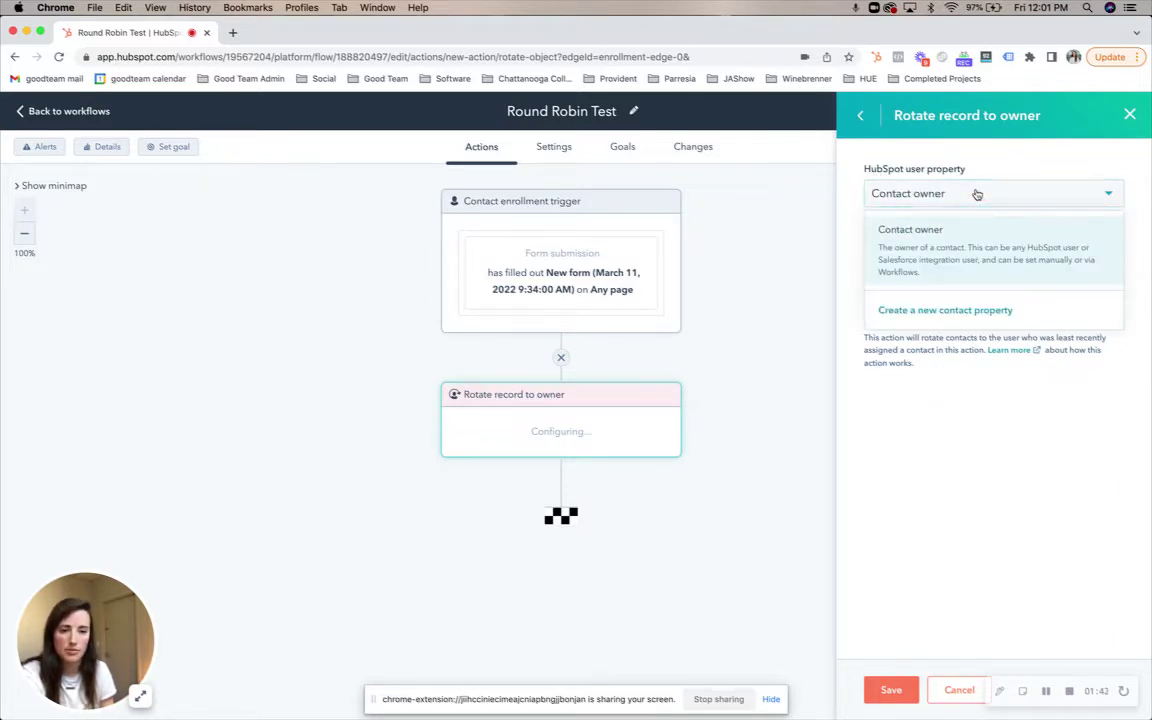
{"action": "left_click", "coordinate": [945, 234]}
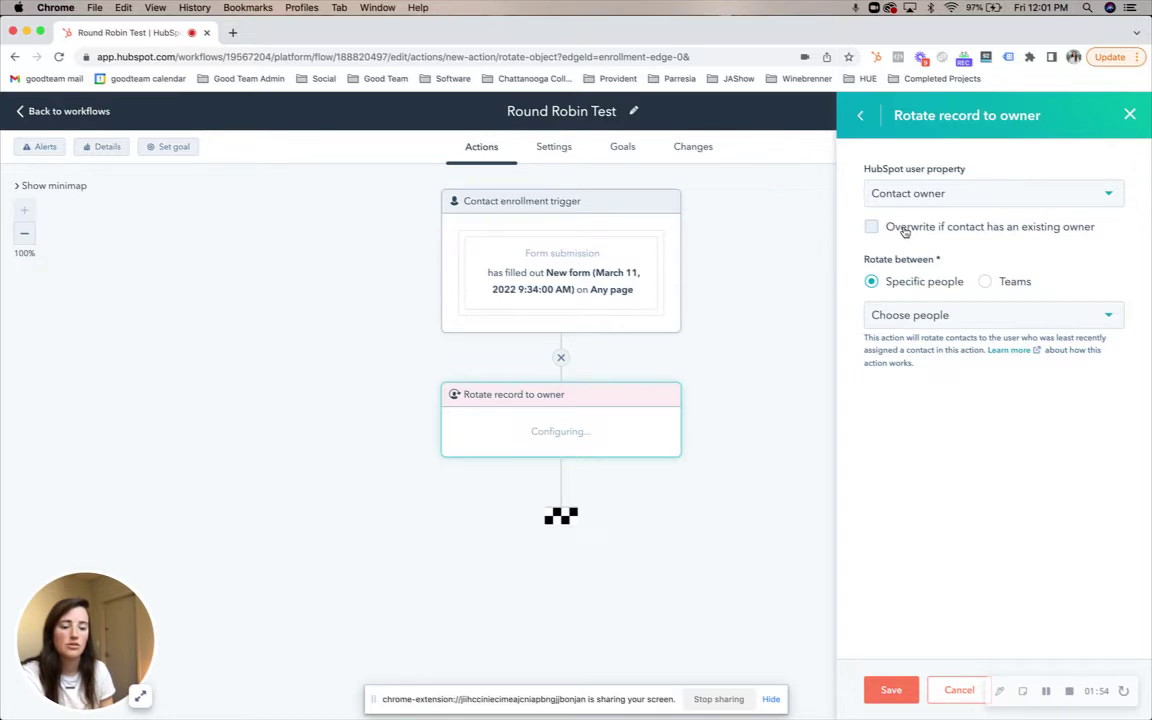
{"action": "left_click", "coordinate": [905, 228]}
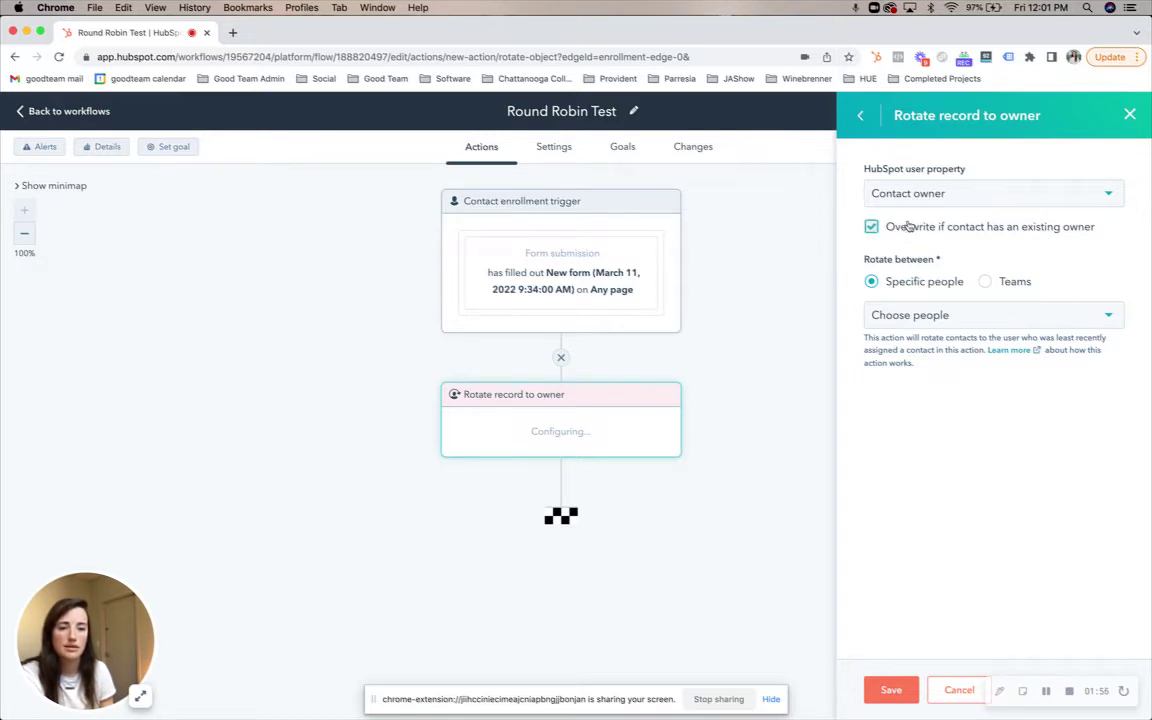
- Rotate owners among the Sales Team instead of specific people, and save the step
{"action": "left_click", "coordinate": [931, 318]}
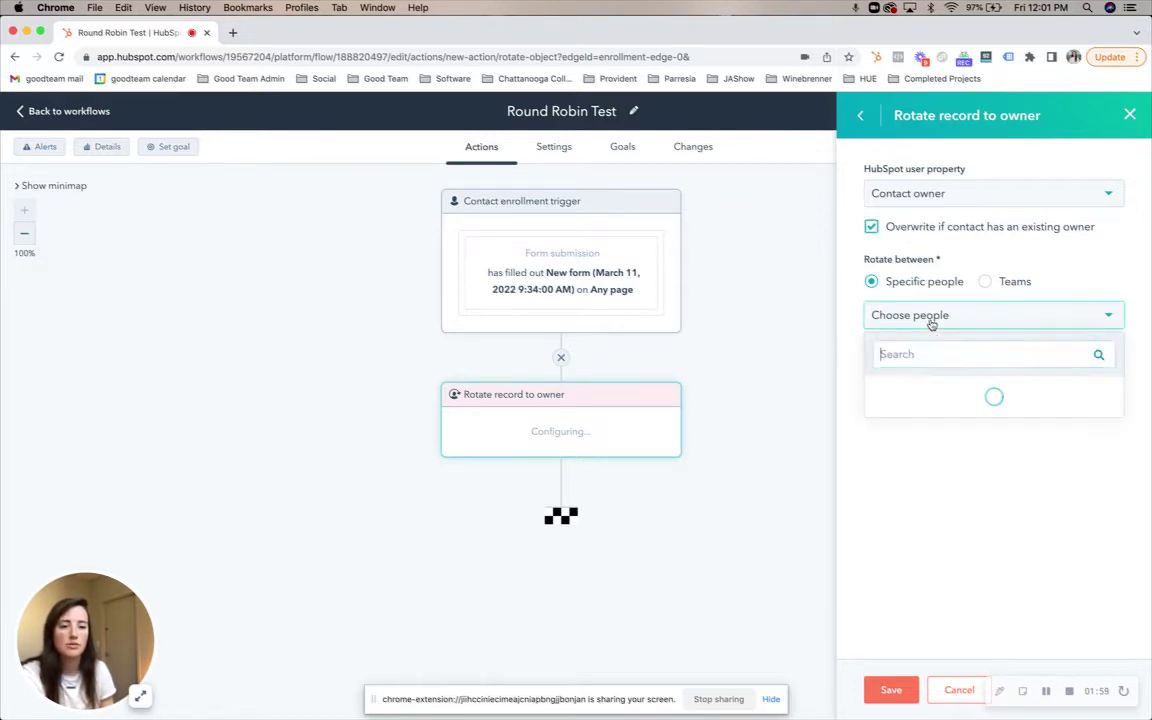
{"action": "left_click", "coordinate": [1075, 265]}
{"action": "left_click", "coordinate": [1015, 282]}
{"action": "left_click", "coordinate": [977, 315]}
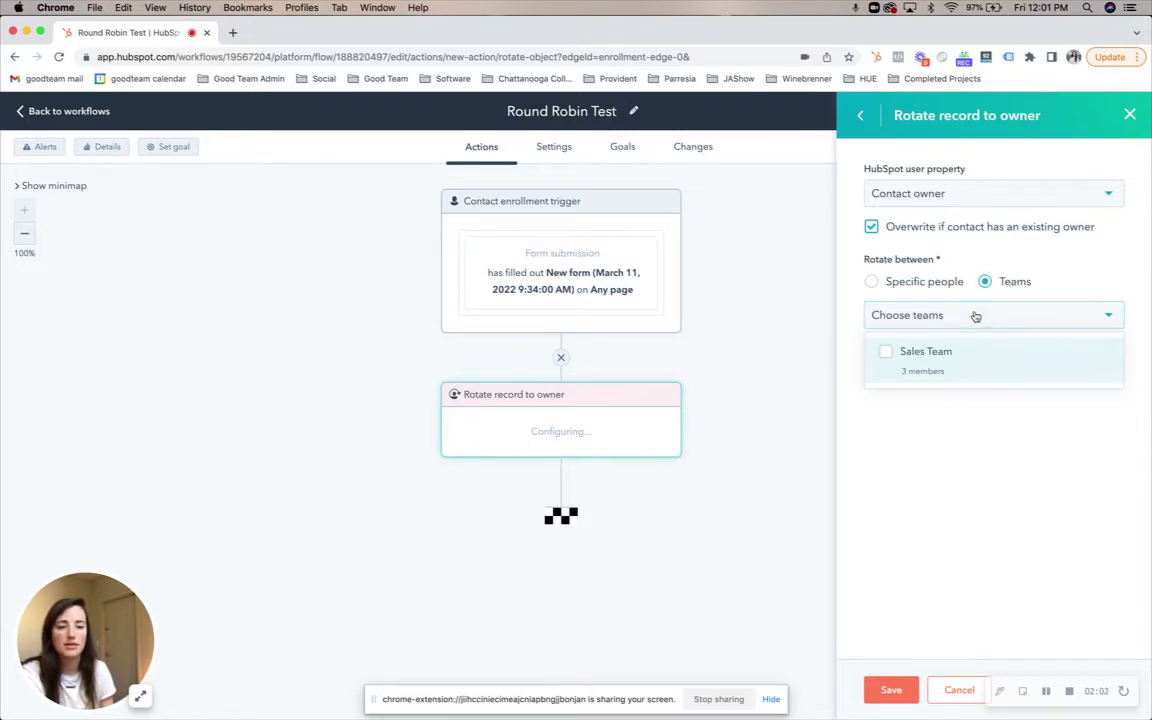
{"action": "left_click", "coordinate": [930, 362]}
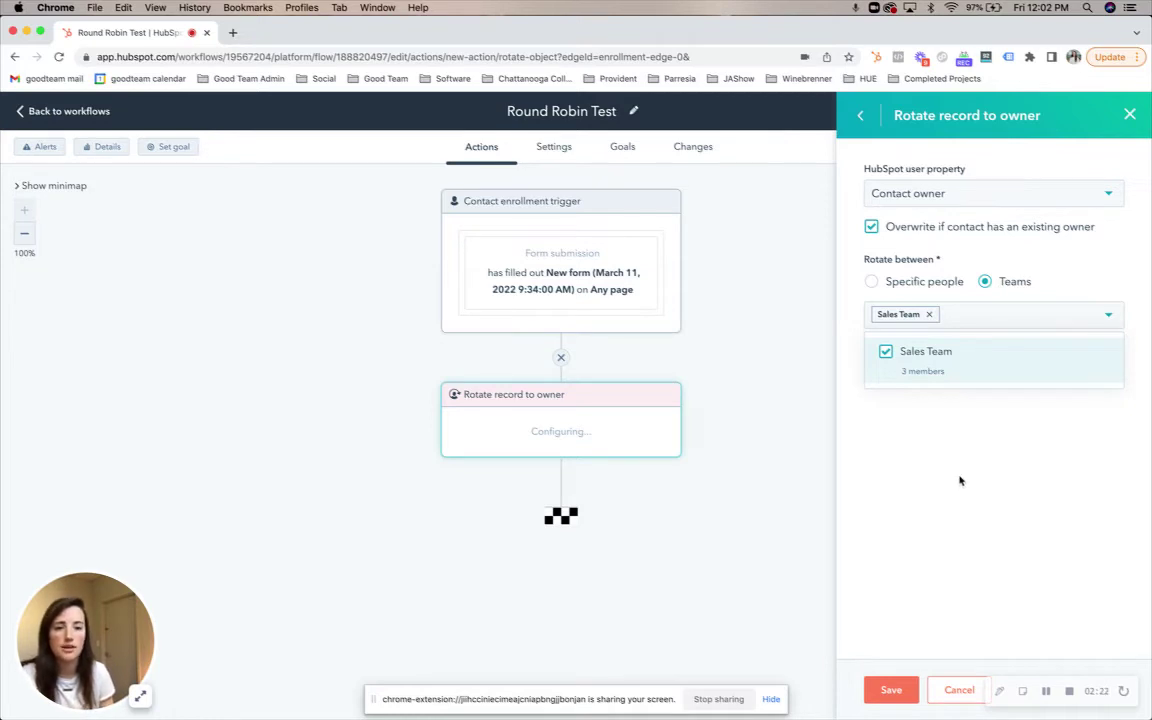
{"action": "left_click", "coordinate": [897, 661]}
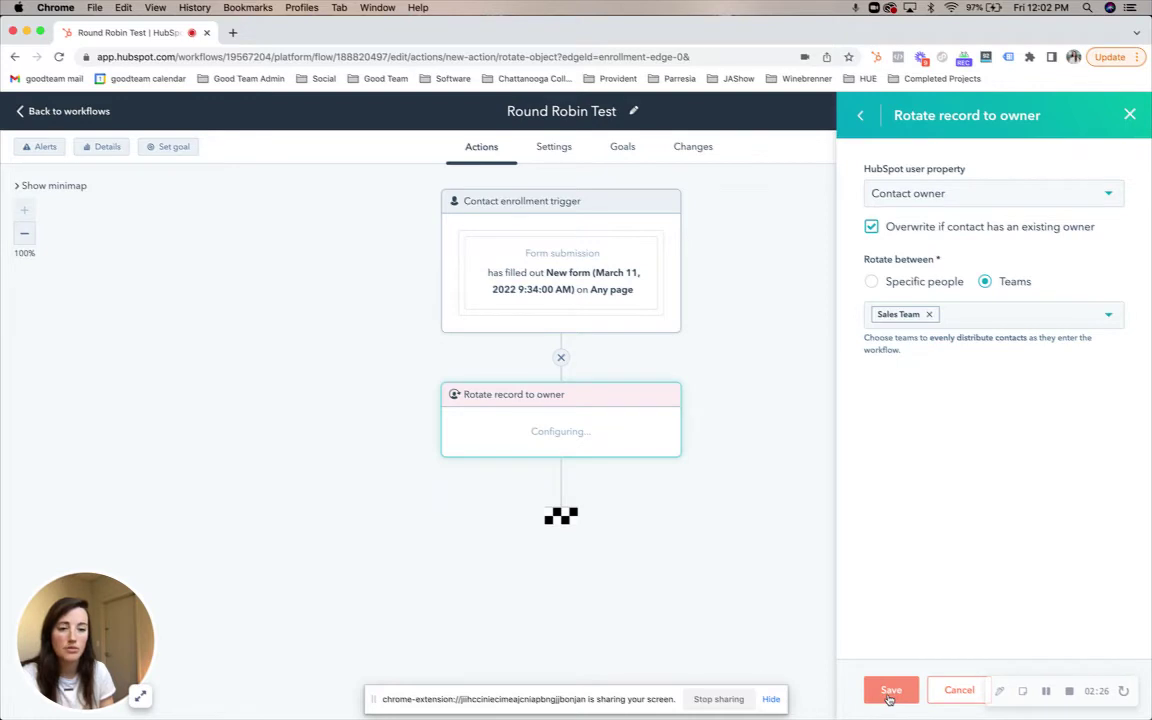
{"action": "left_click", "coordinate": [889, 695]}
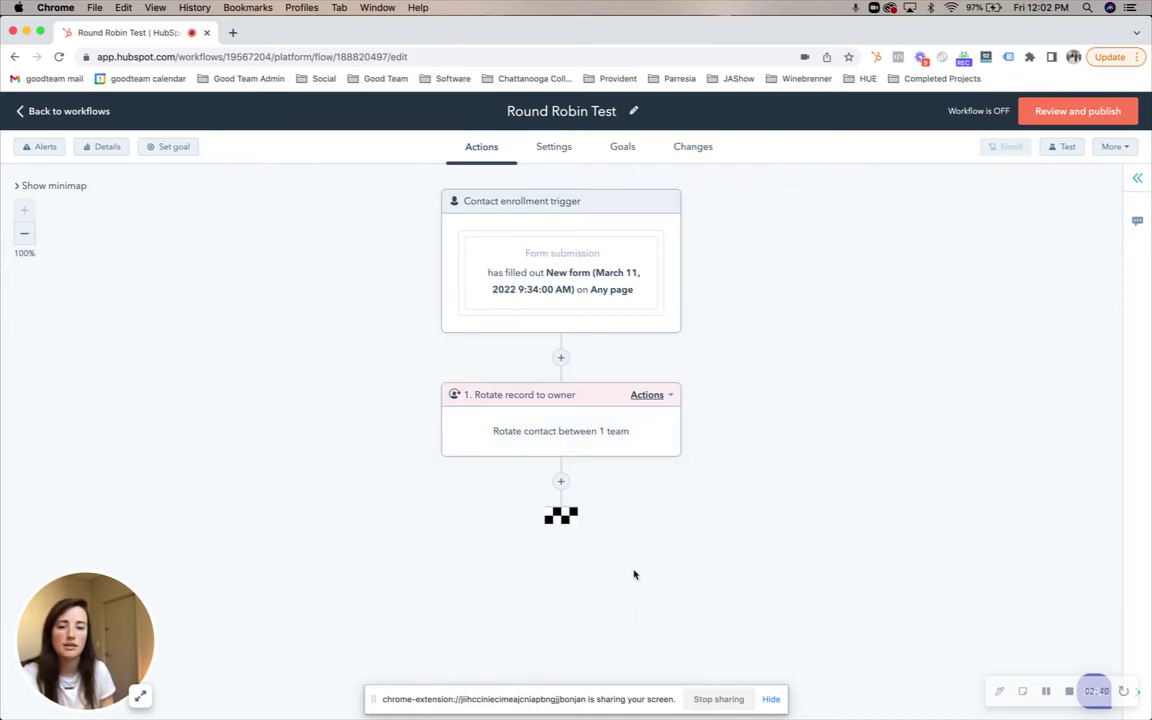
{"action": "left_click", "coordinate": [561, 482]}
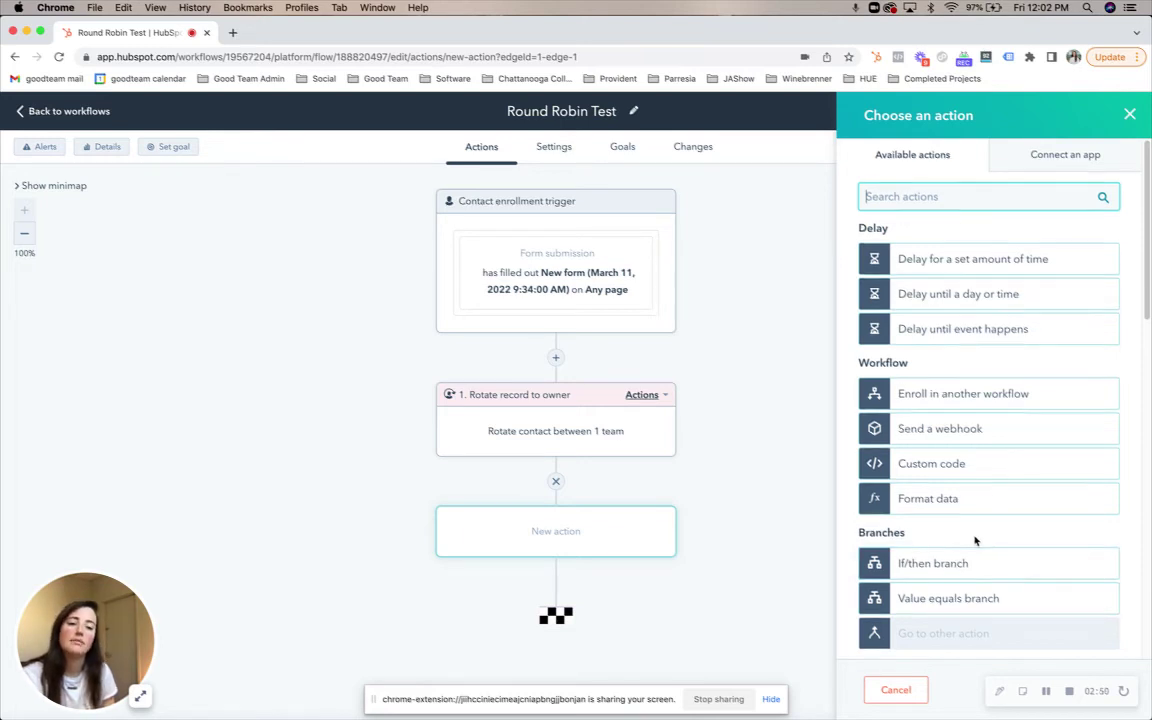
{"action": "scroll", "coordinate": [1030, 535], "scroll_direction": "down", "scroll_amount": 3}
{"action": "scroll", "coordinate": [1041, 530], "scroll_direction": "down", "scroll_amount": 3}
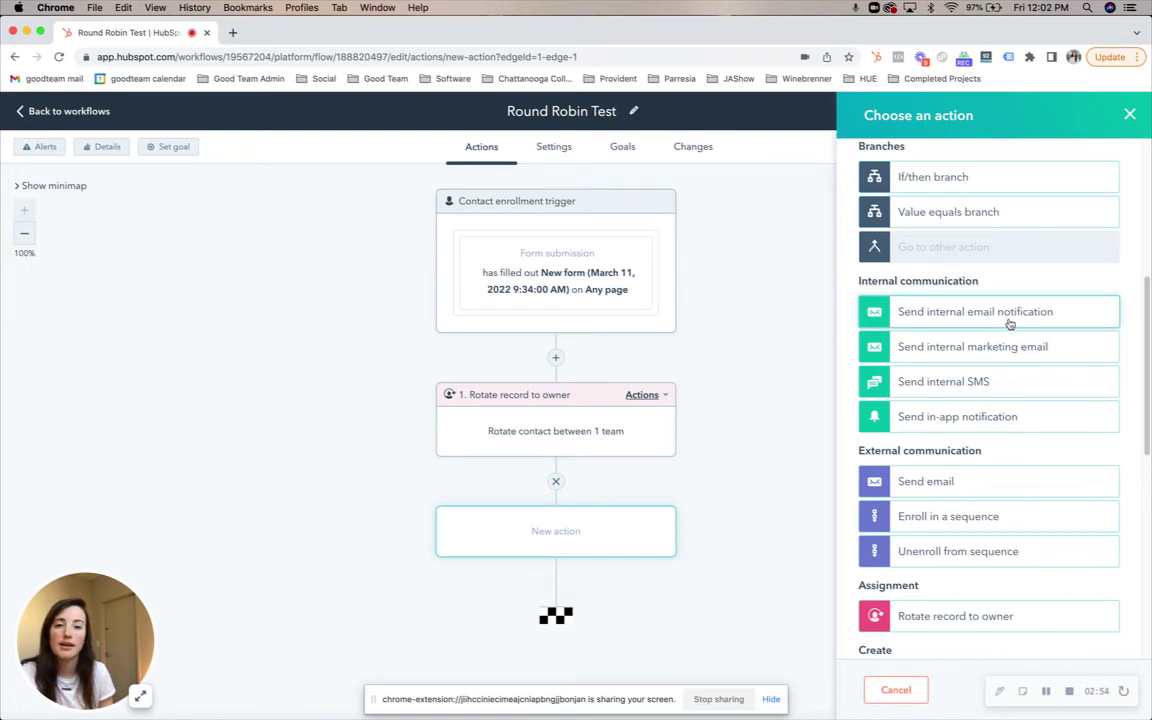
{"action": "scroll", "coordinate": [1008, 323], "scroll_direction": "down", "scroll_amount": 5}
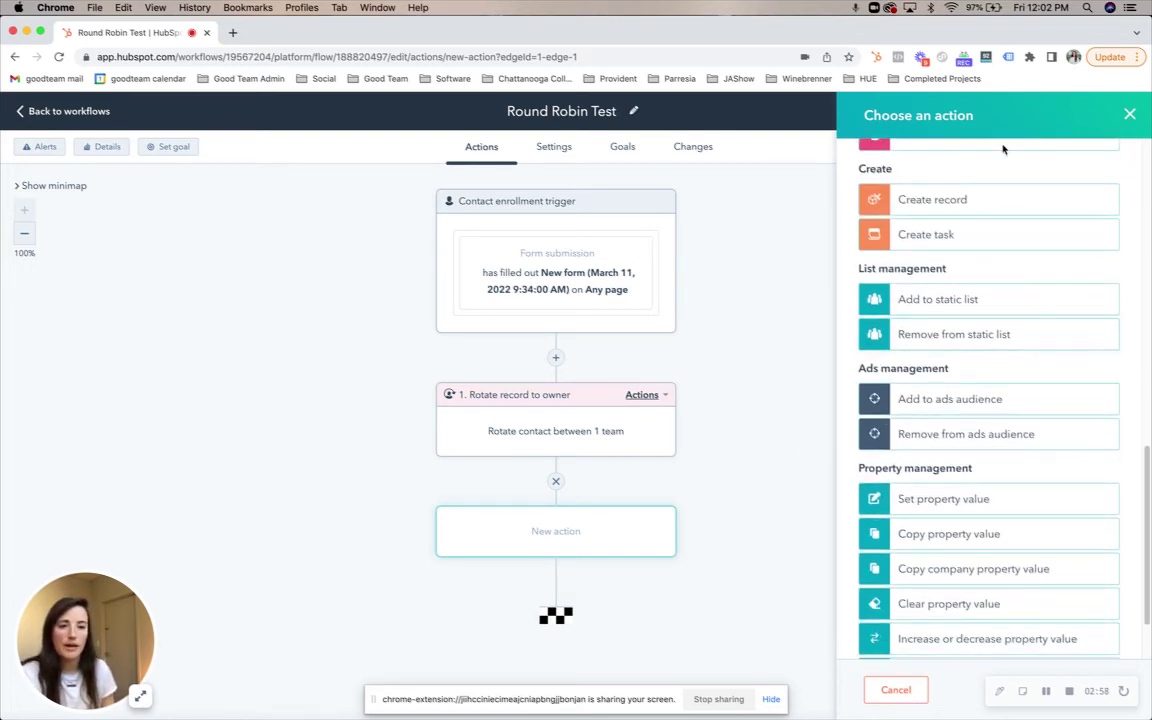
{"action": "left_click", "coordinate": [1130, 114]}
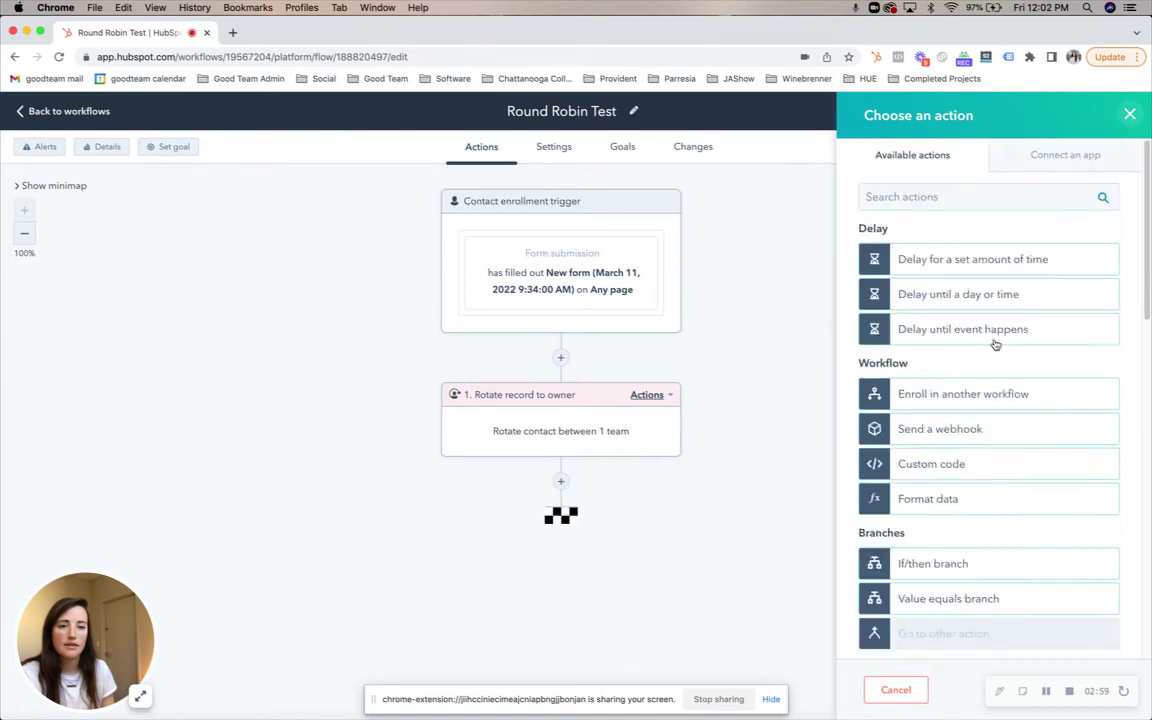
- In the trigger's Re-enrollment settings, allow contacts to re-enroll on repeat New form submissions
{"action": "left_click", "coordinate": [576, 212]}
{"action": "left_click", "coordinate": [1072, 156]}
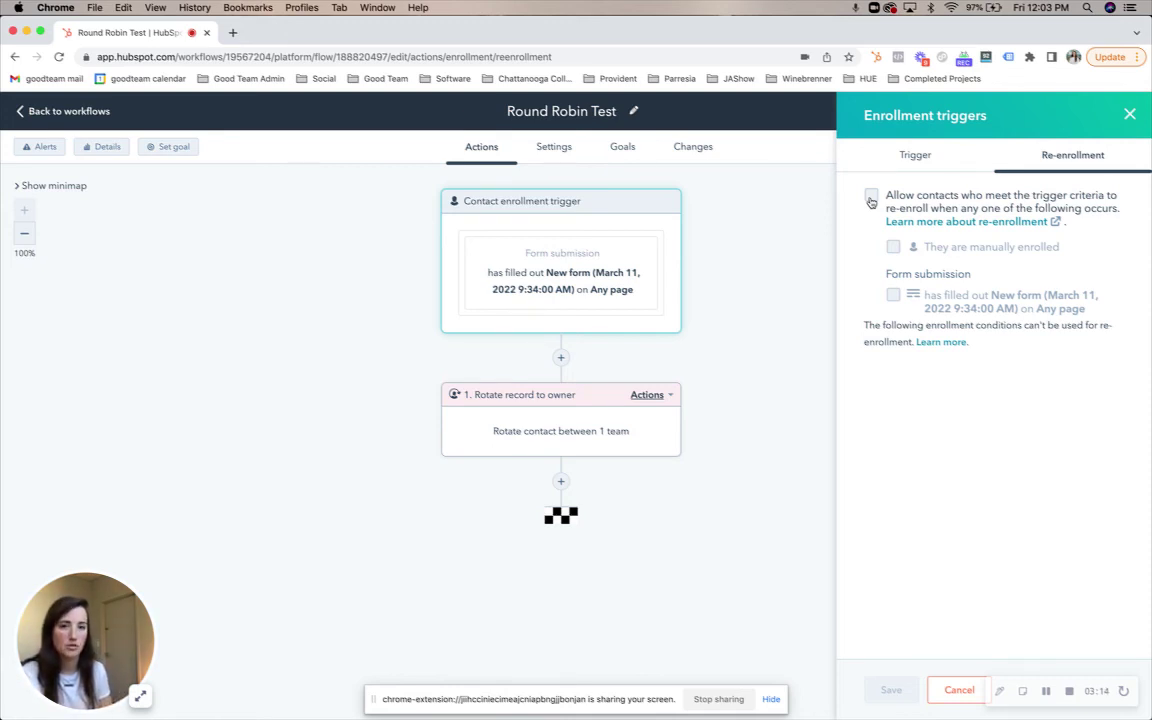
{"action": "left_click", "coordinate": [871, 197]}
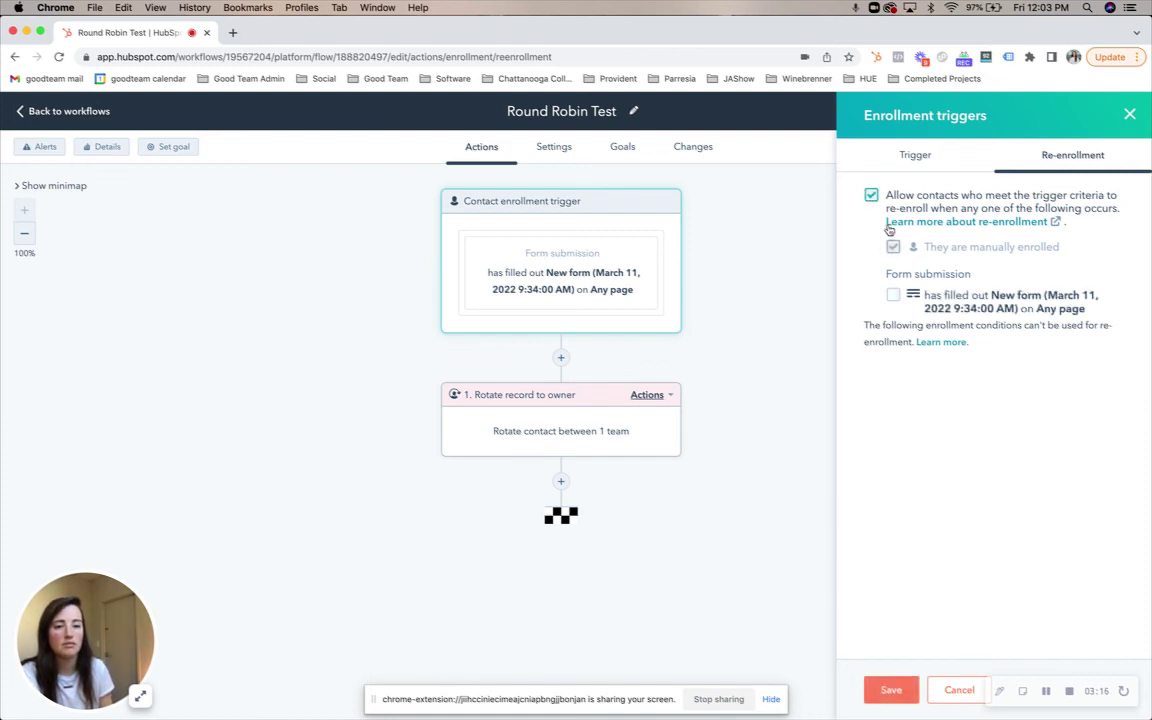
{"action": "left_click", "coordinate": [892, 296]}
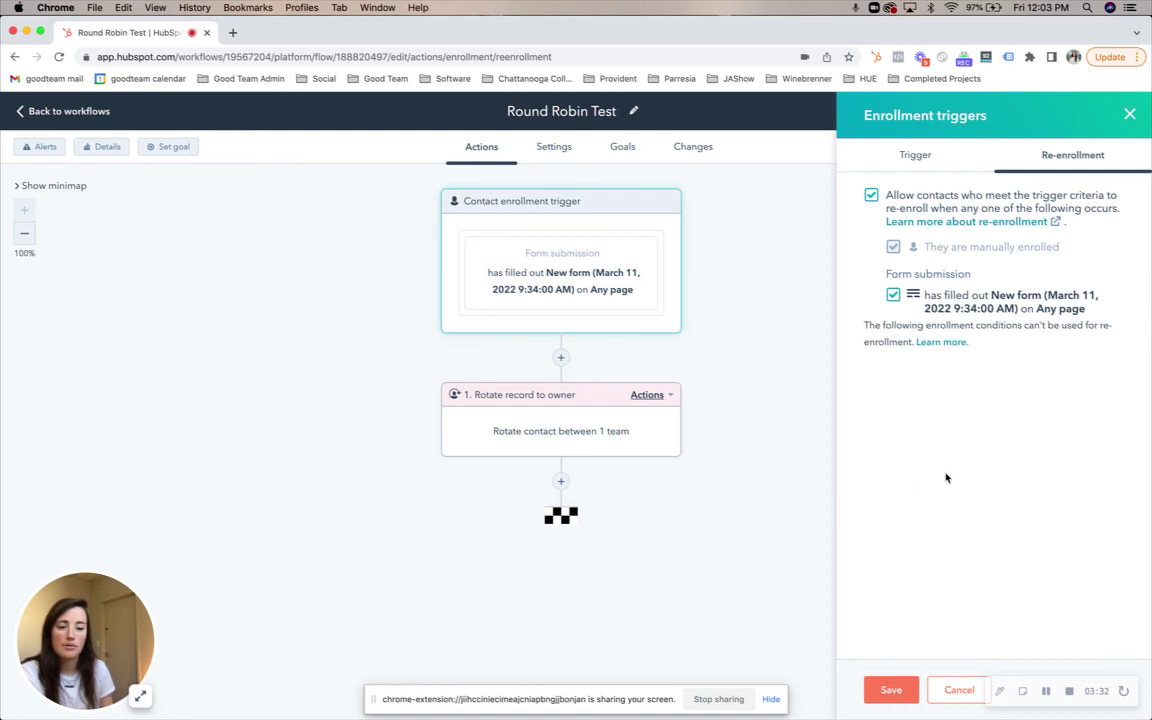
{"action": "left_click", "coordinate": [1068, 691]}
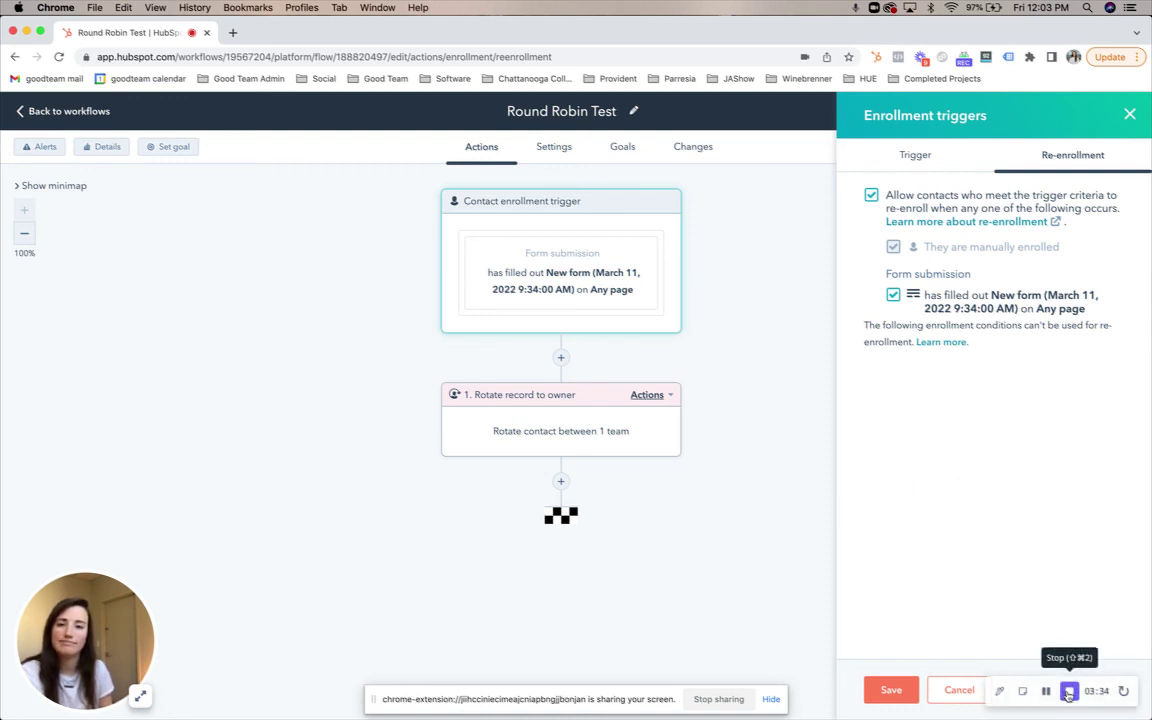